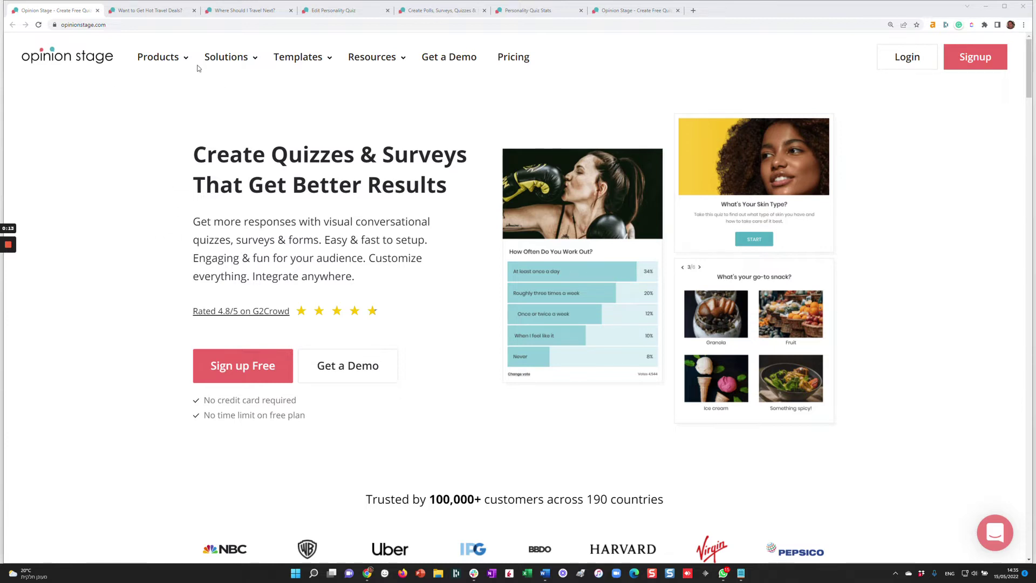
# Switch to the 'Want to Get Hot Travel Deals?' tab showing the empty email and destination sign-up form.
pyautogui.click(159, 11)
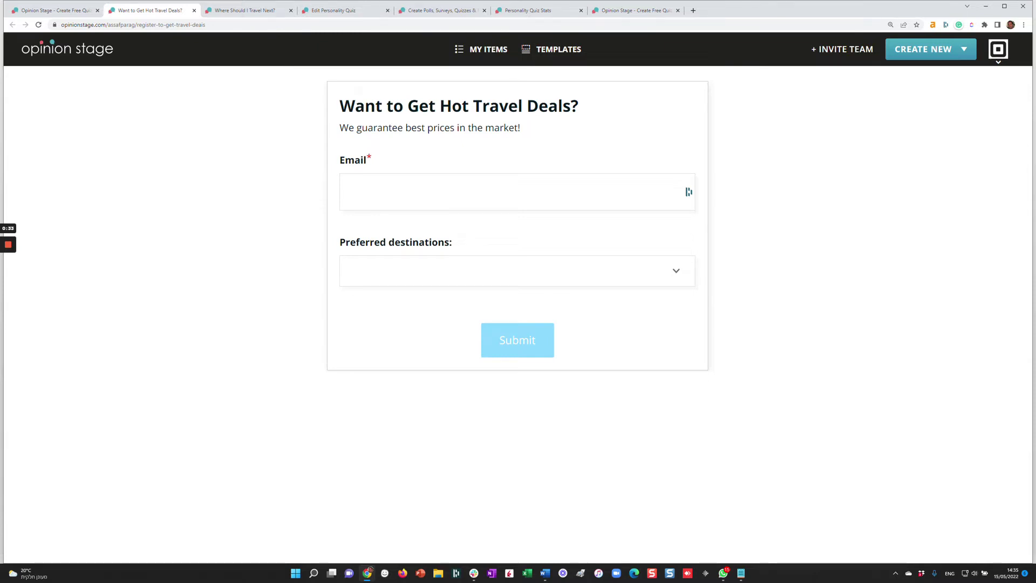
# Start the Where Should I Travel Next? quiz and answer all questions: Hiking, Sushi, Delicious, romantic movie, and the rest.
pyautogui.click(226, 10)
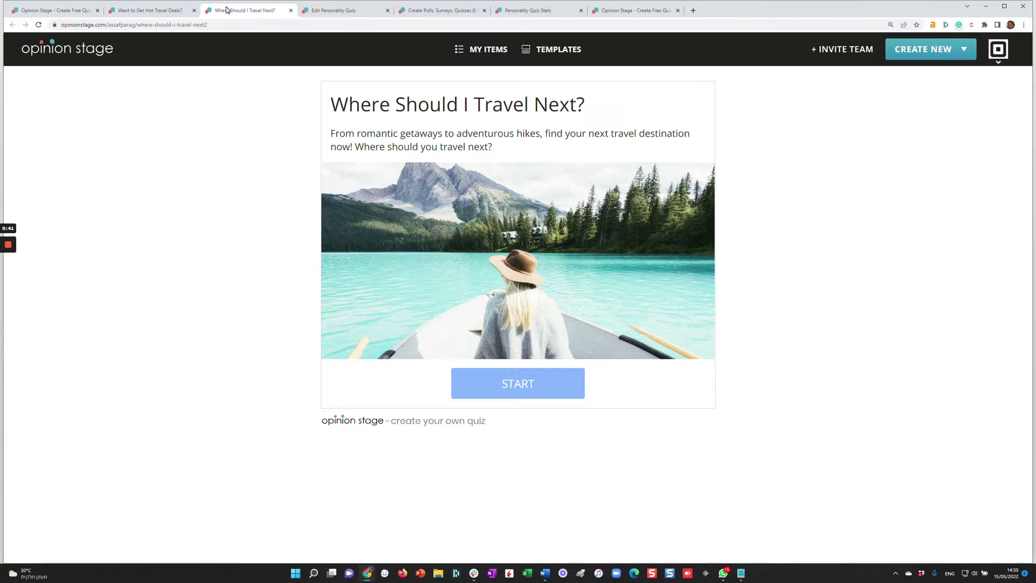
pyautogui.click(493, 383)
pyautogui.click(445, 283)
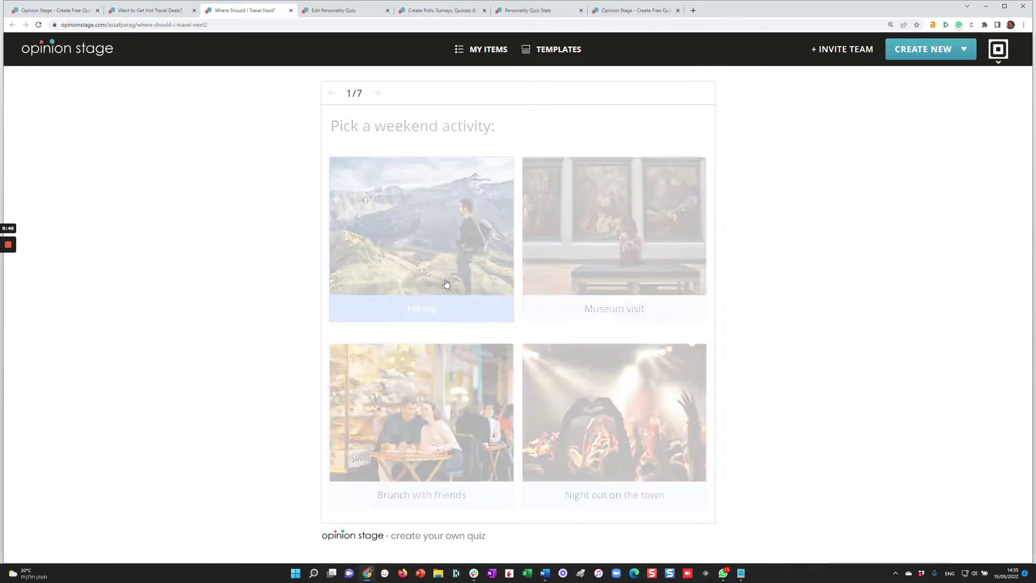
pyautogui.click(577, 377)
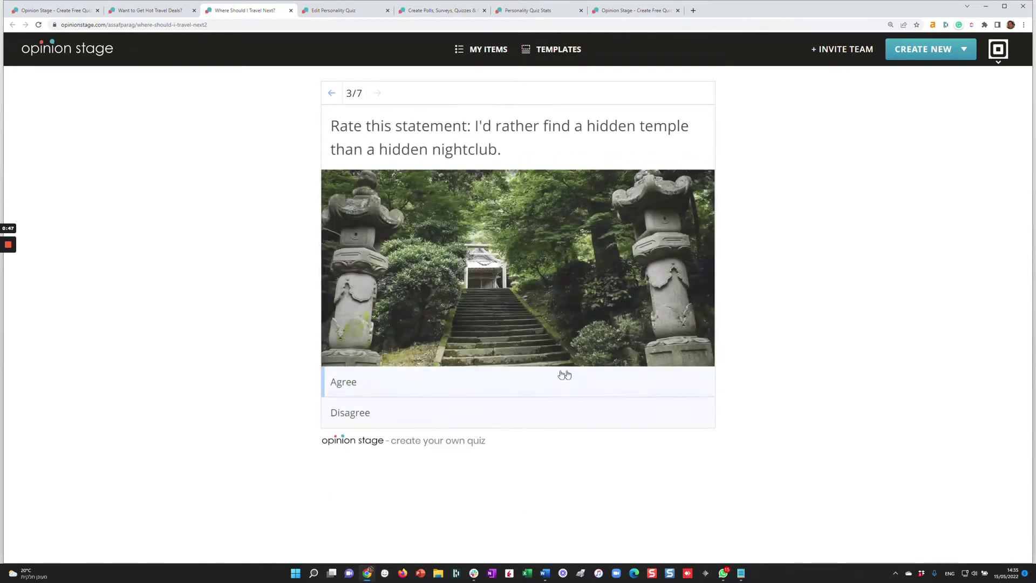
pyautogui.click(528, 378)
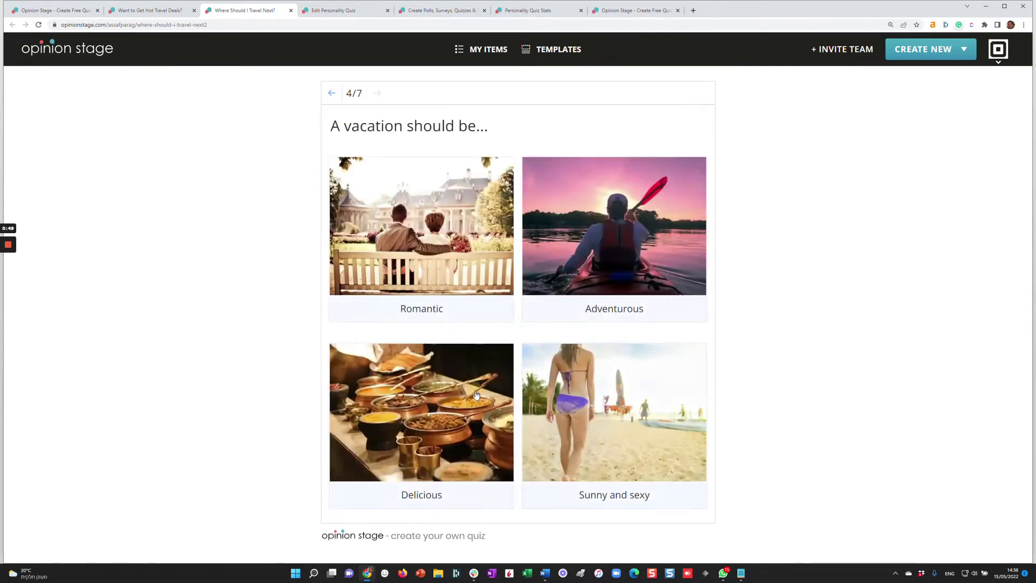
pyautogui.click(491, 396)
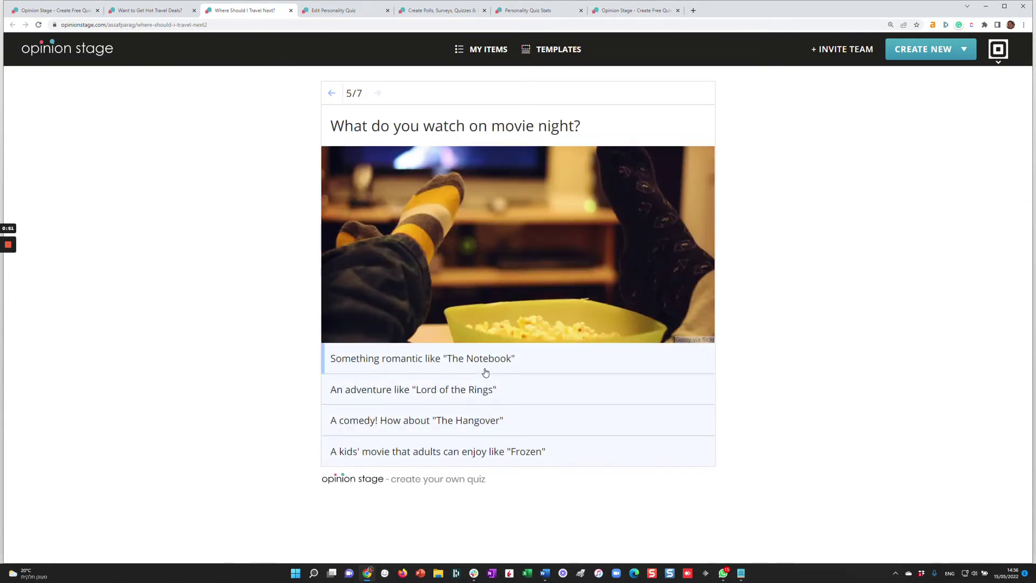
pyautogui.click(486, 371)
pyautogui.click(466, 375)
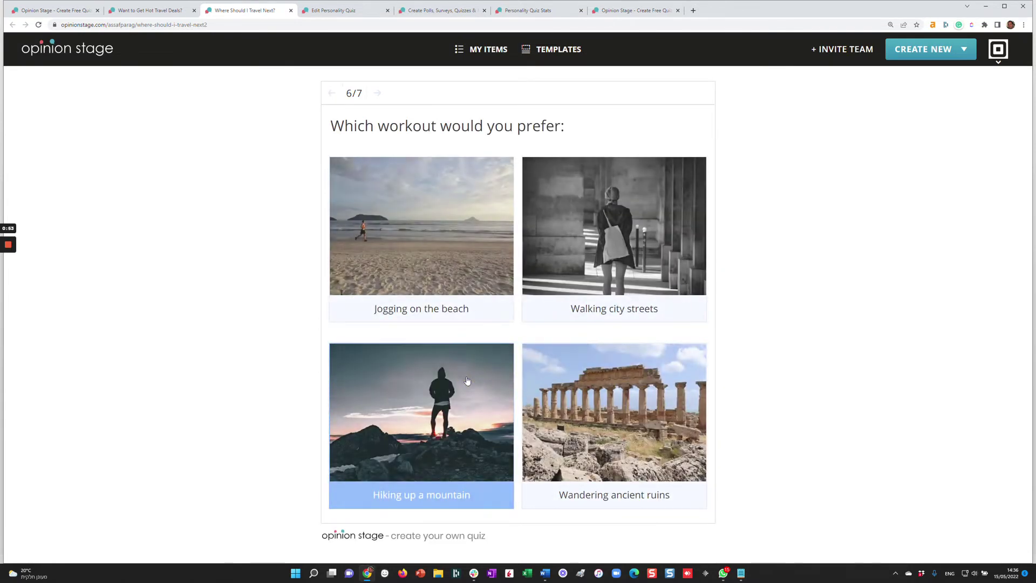
pyautogui.click(468, 396)
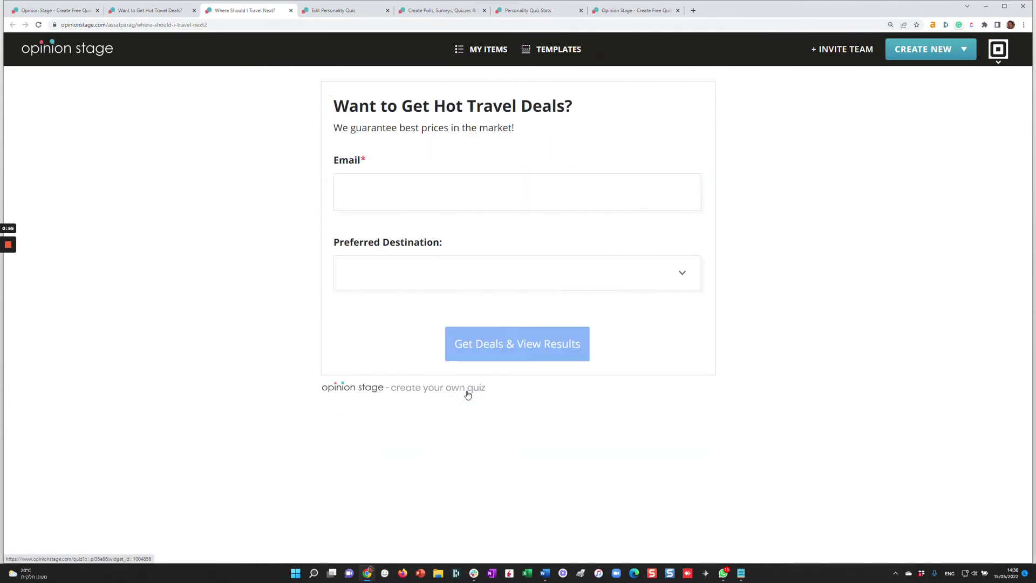
pyautogui.click(354, 189)
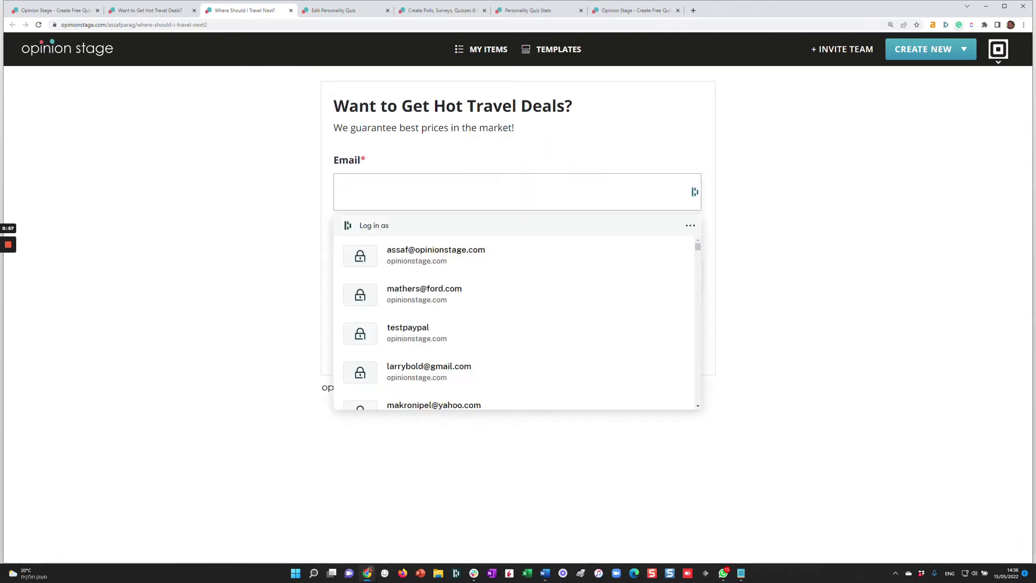
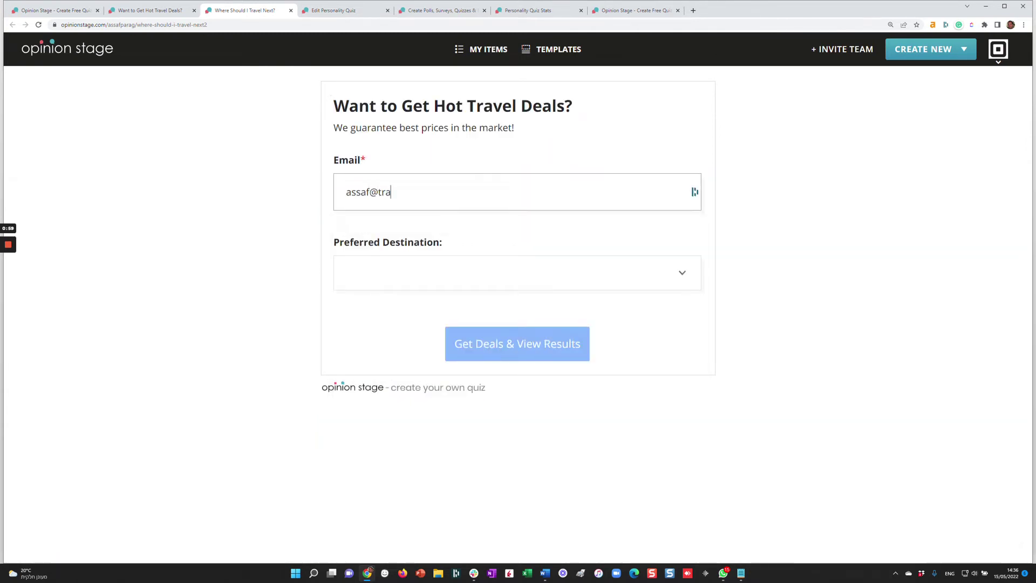
pyautogui.click(454, 281)
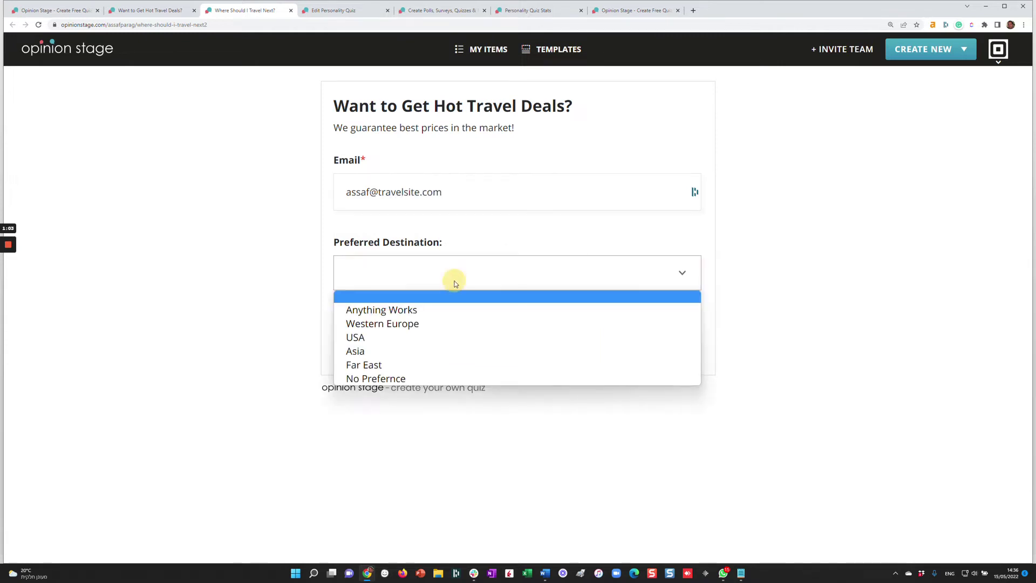
pyautogui.click(437, 310)
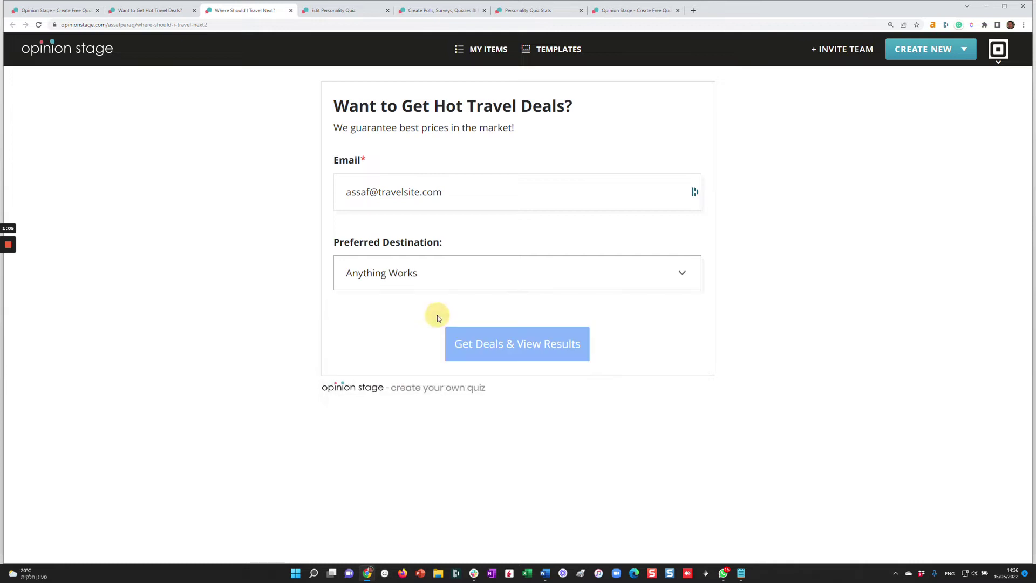
pyautogui.click(508, 346)
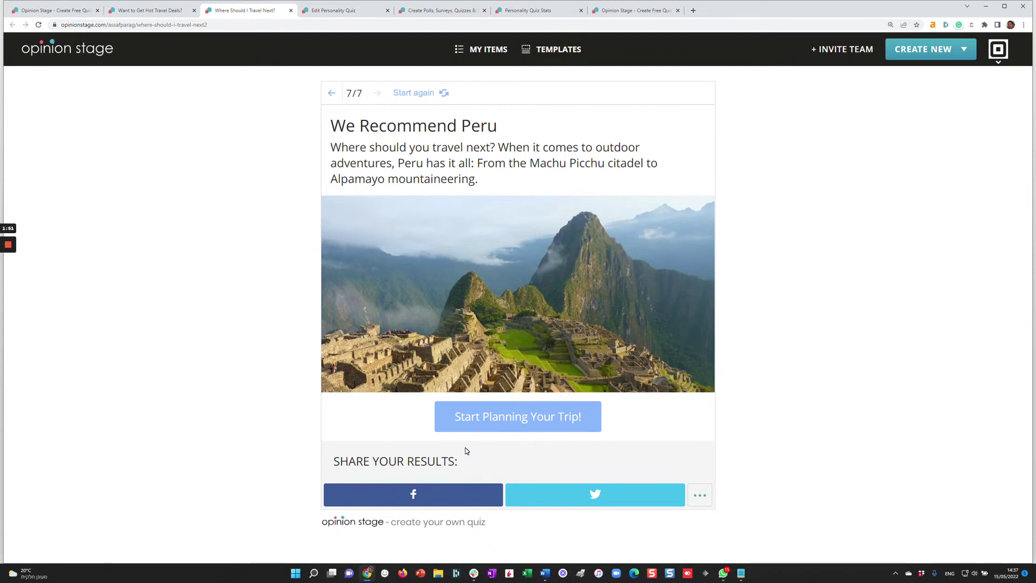
pyautogui.click(354, 14)
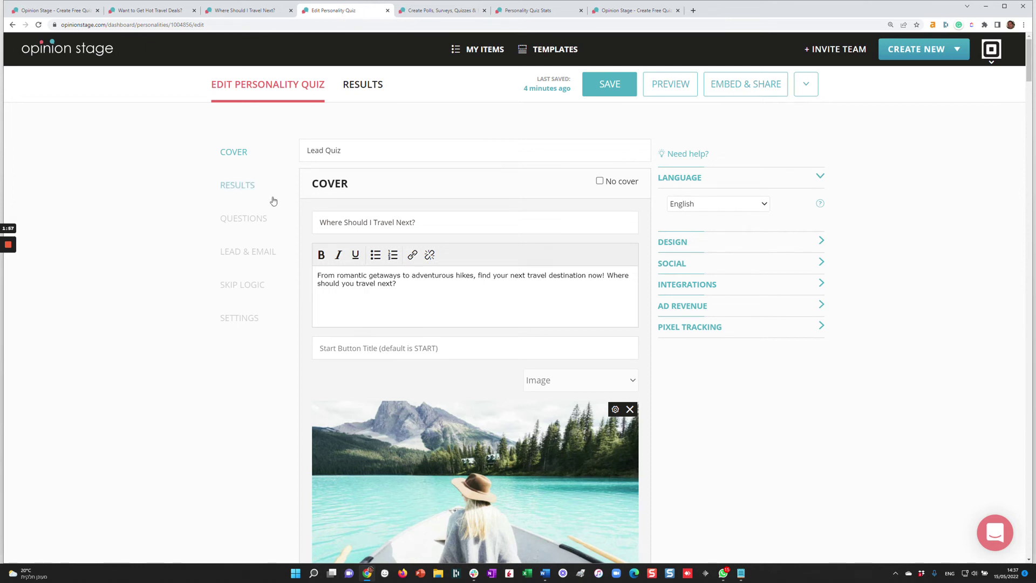
# Open the Travel Deals lead form from the lead capture settings and review its available field types.
pyautogui.click(257, 259)
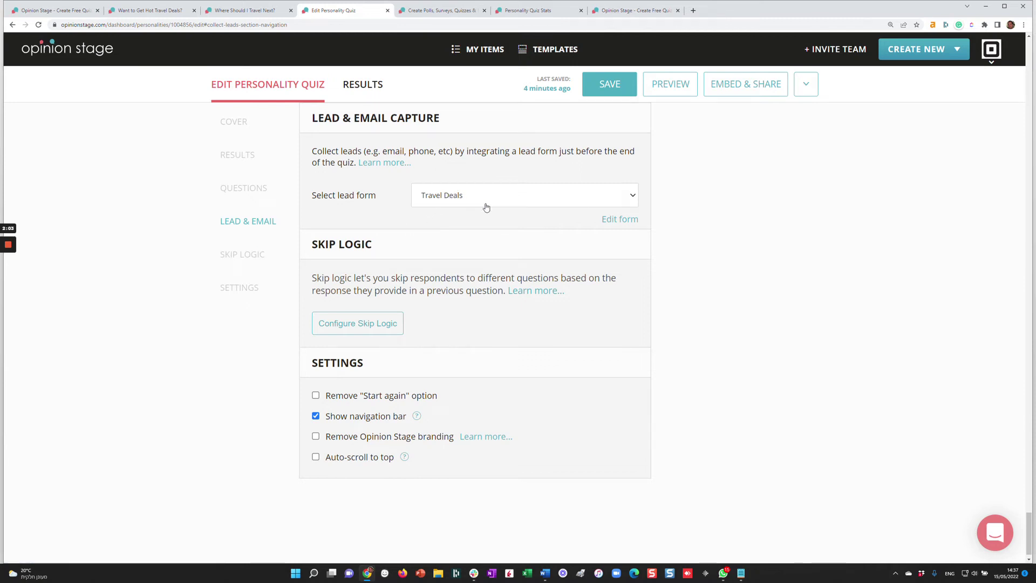
pyautogui.click(615, 218)
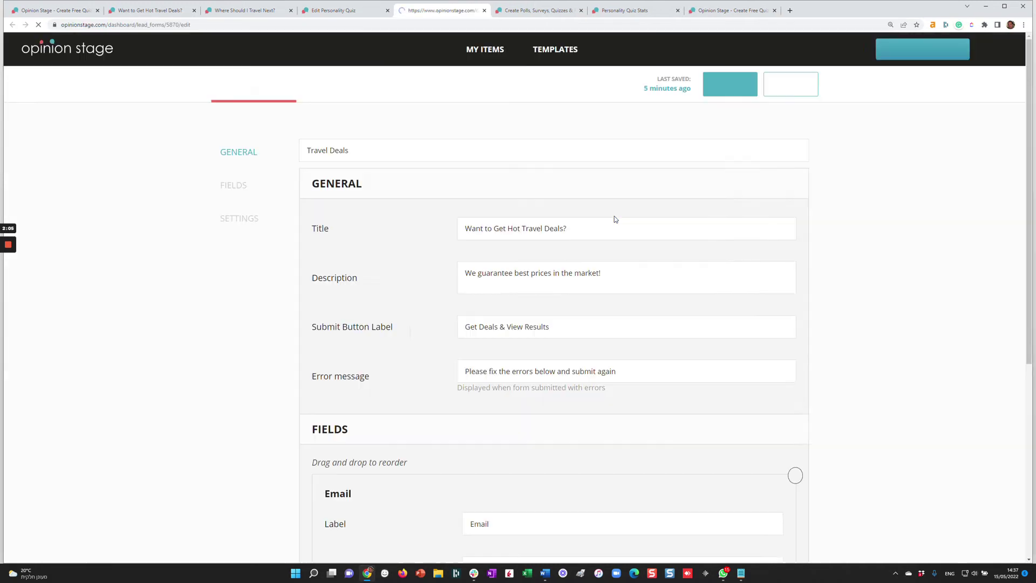
pyautogui.scroll(-2, 536, 141)
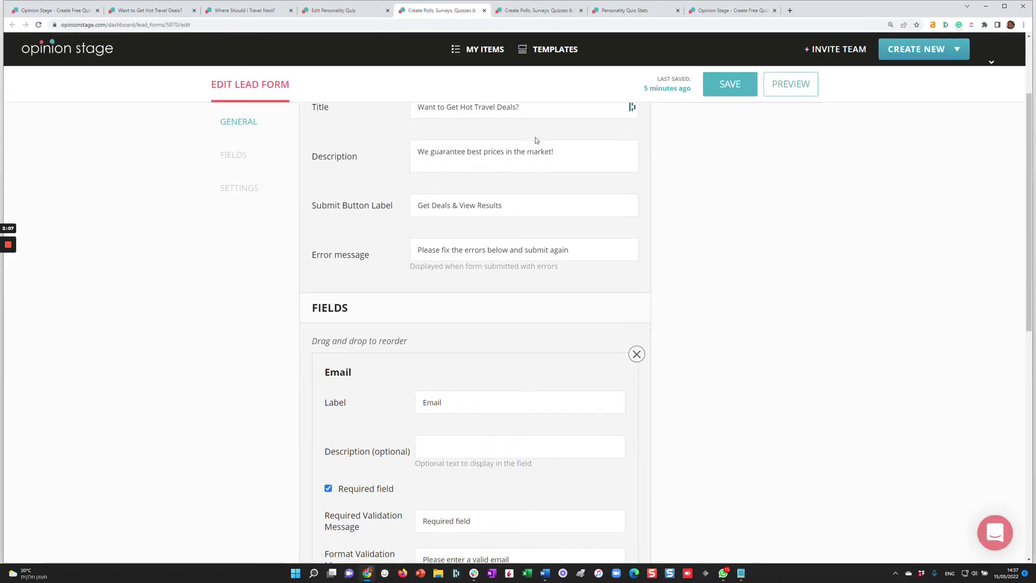
pyautogui.scroll(-1, 536, 140)
pyautogui.scroll(-2, 536, 140)
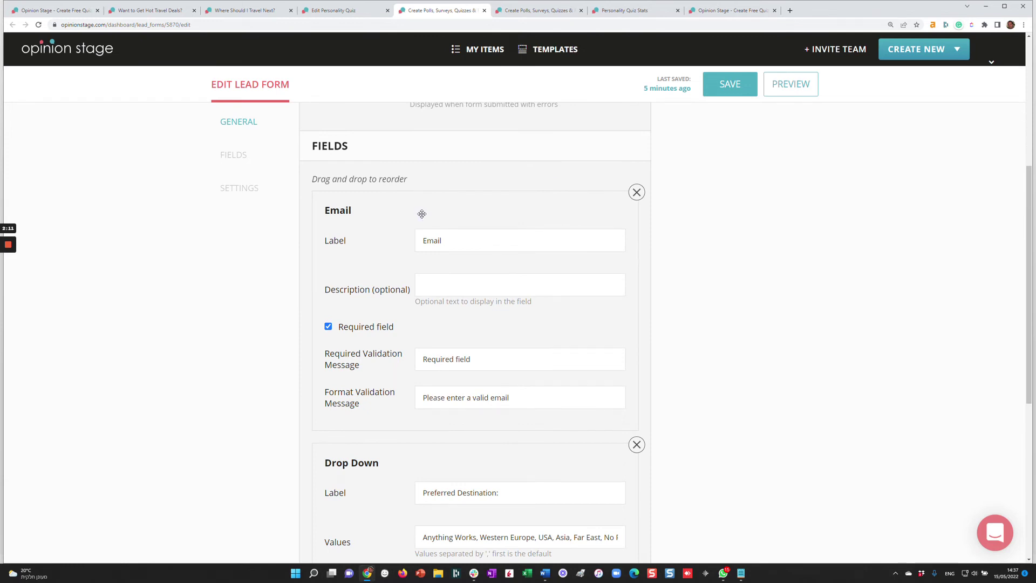
pyautogui.scroll(-1, 395, 383)
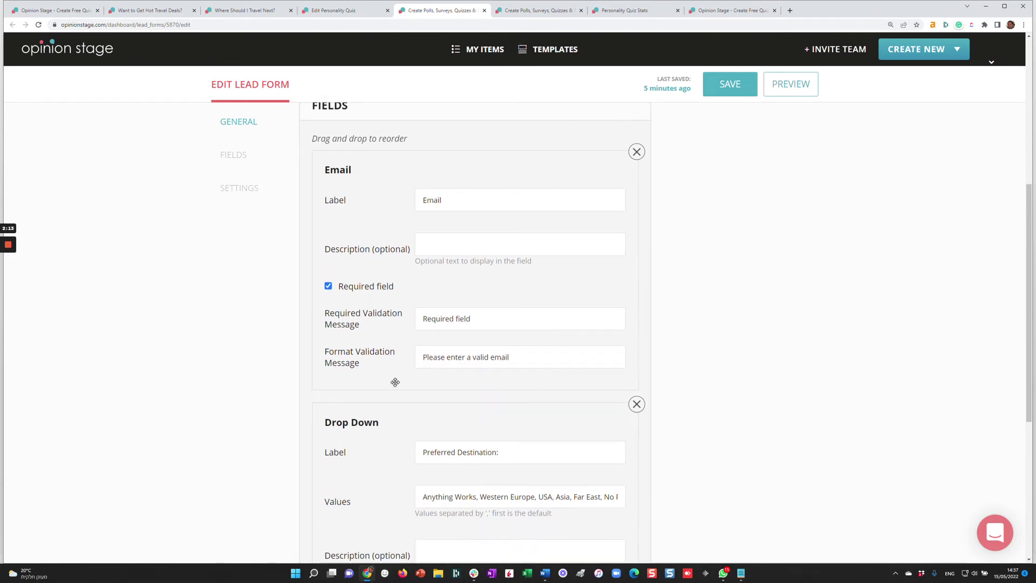
pyautogui.scroll(-1, 396, 382)
pyautogui.scroll(-2, 397, 378)
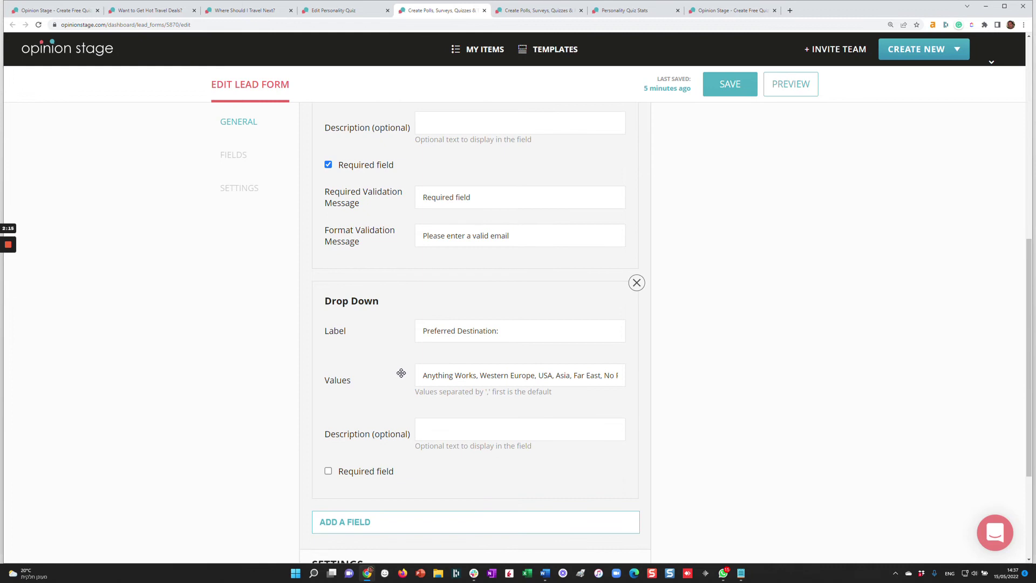
pyautogui.scroll(-3, 401, 373)
pyautogui.click(393, 400)
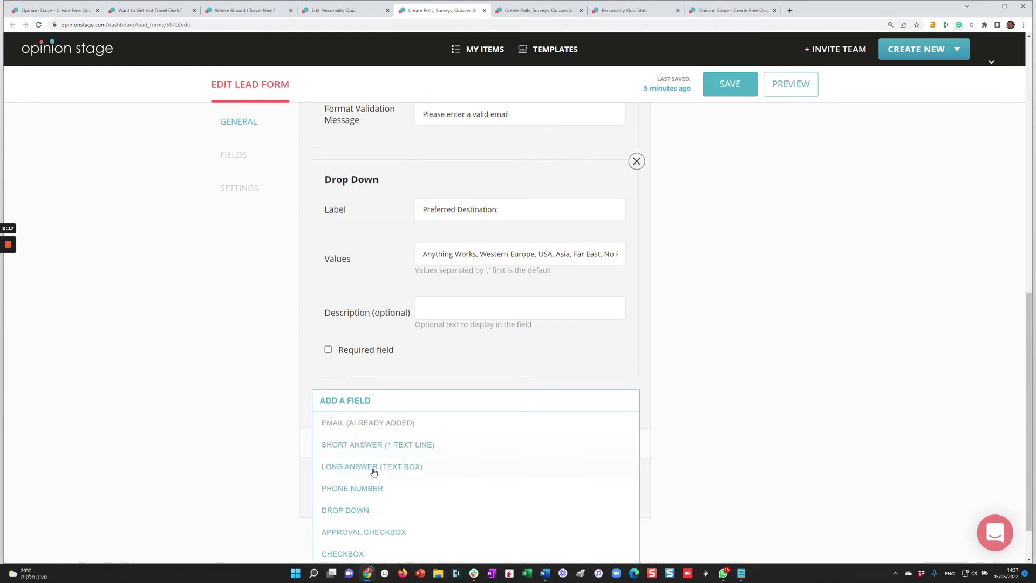
pyautogui.scroll(-2, 262, 388)
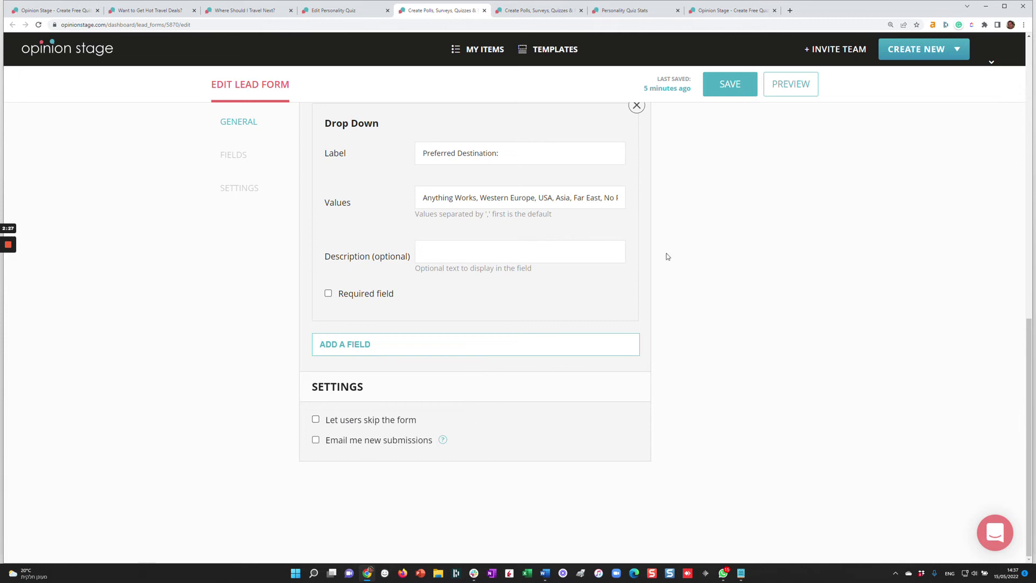
# Save the Travel Deals lead form and the personality quiz, then show the quiz stats.
pyautogui.click(730, 84)
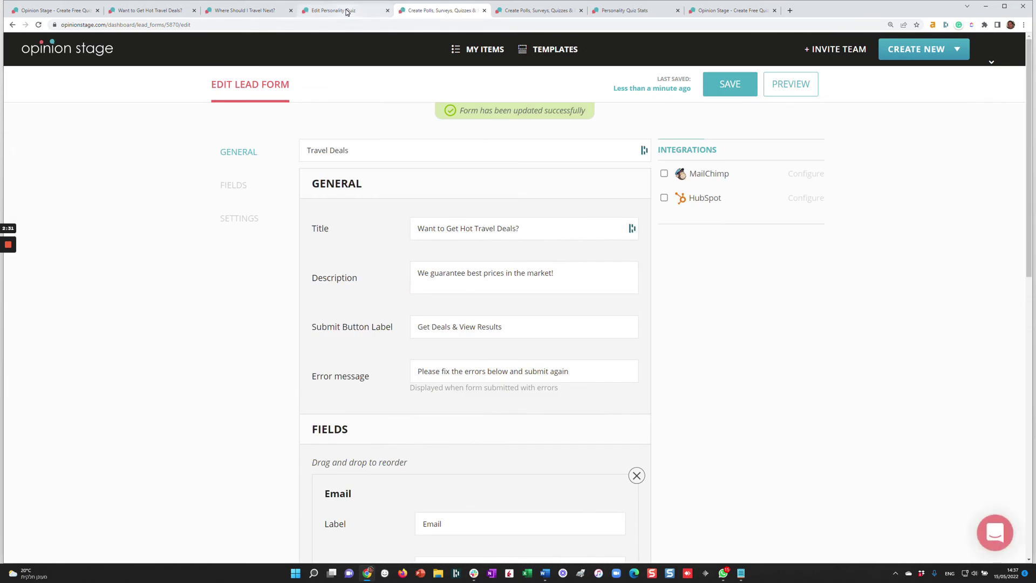
pyautogui.click(347, 15)
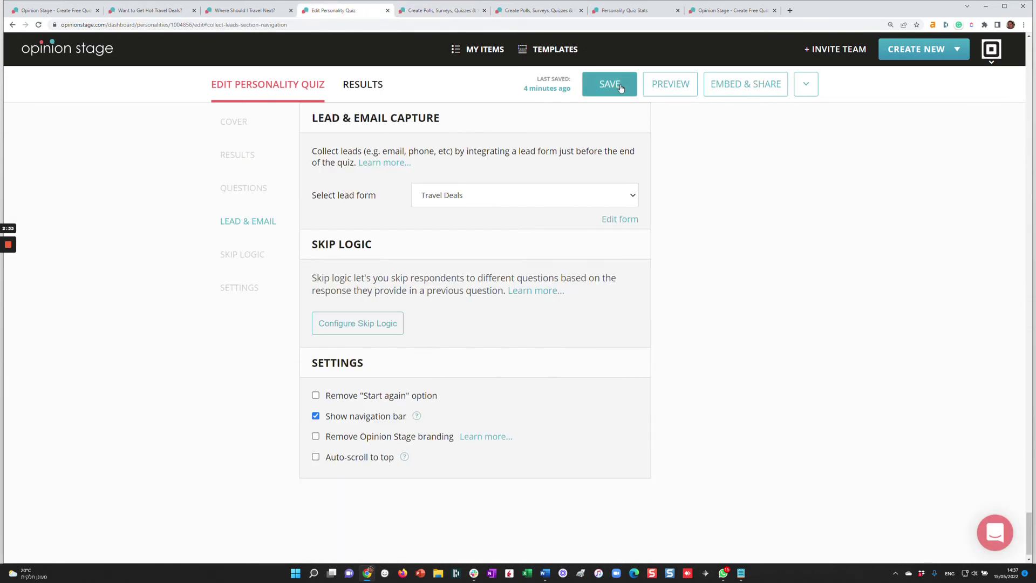
pyautogui.click(621, 85)
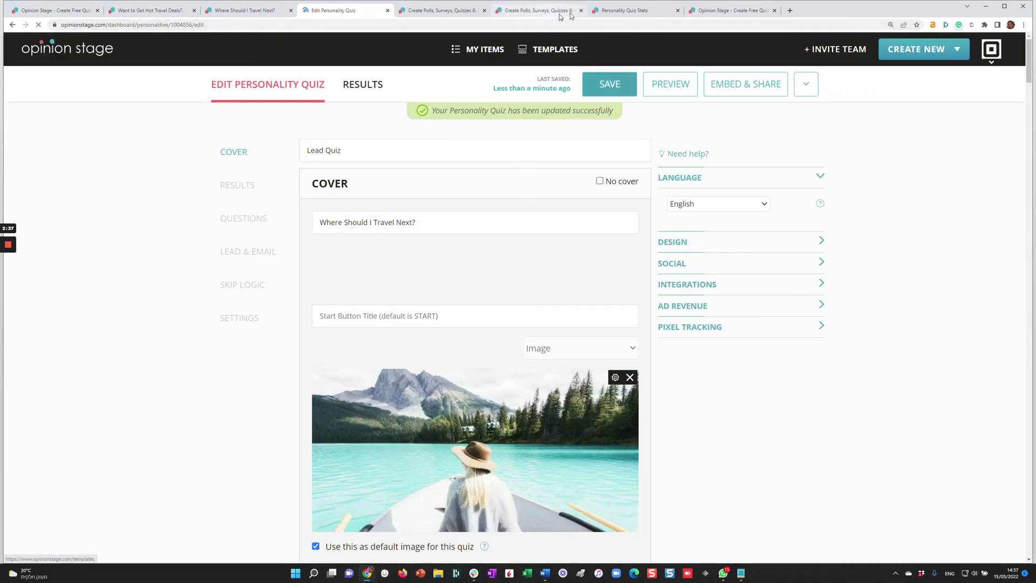
pyautogui.click(608, 10)
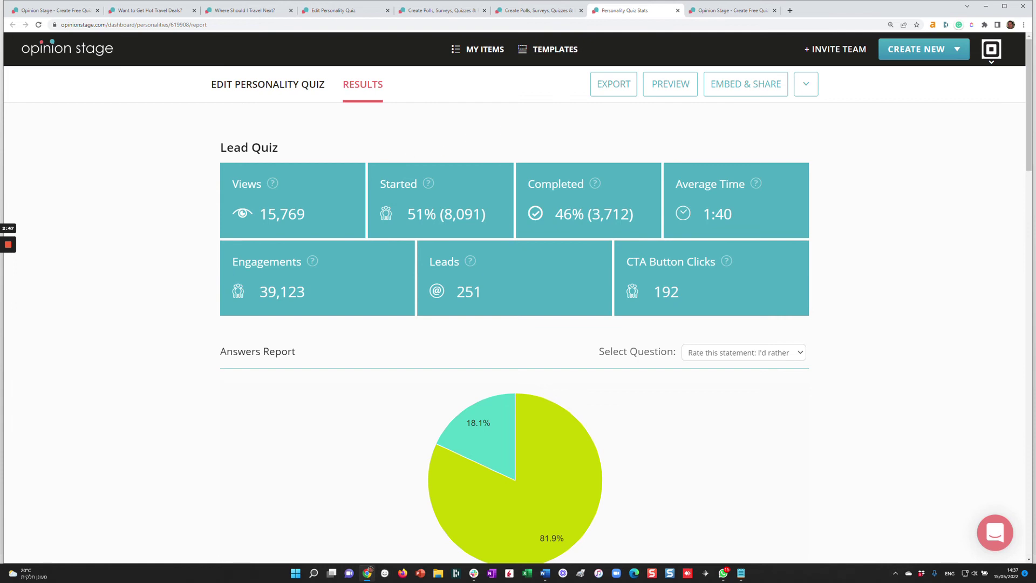
# Select the question 'What's your go-to snack?' in the answers report.
pyautogui.scroll(-3, 636, 250)
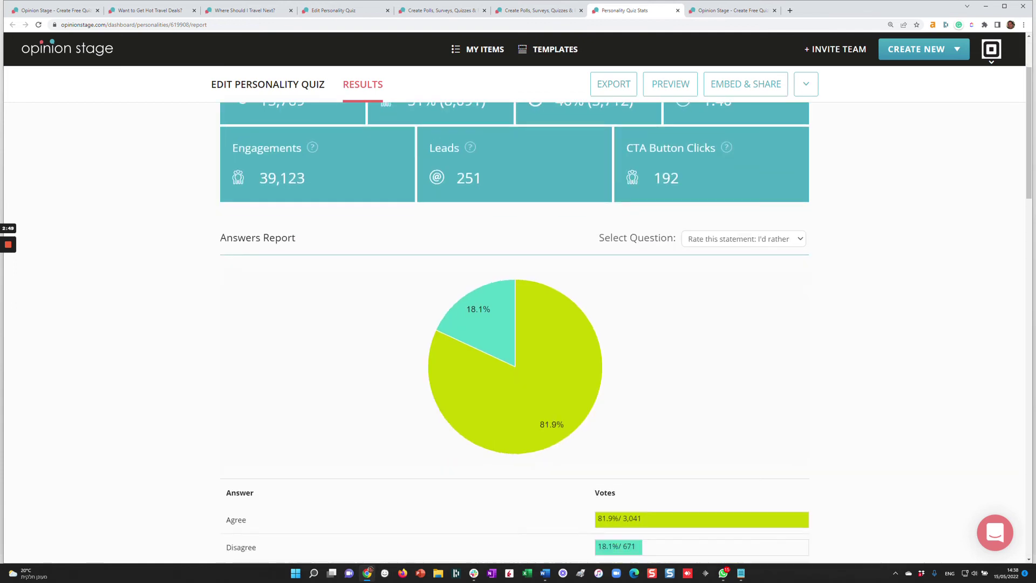
pyautogui.click(715, 193)
pyautogui.click(713, 214)
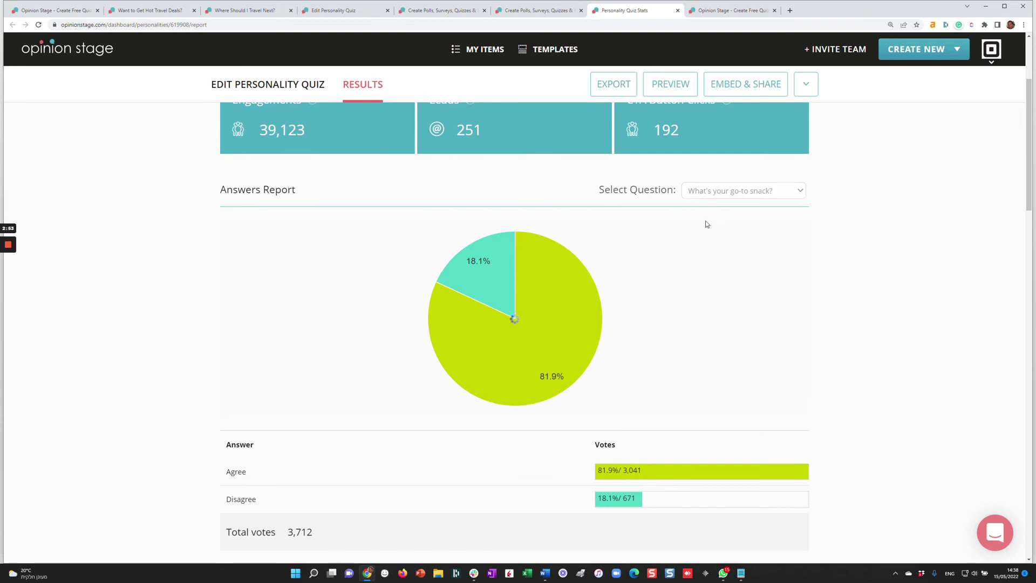
# Scroll through the Responses and Leads reports below the snack answer breakdown.
pyautogui.scroll(-3, 705, 226)
pyautogui.scroll(-3, 701, 235)
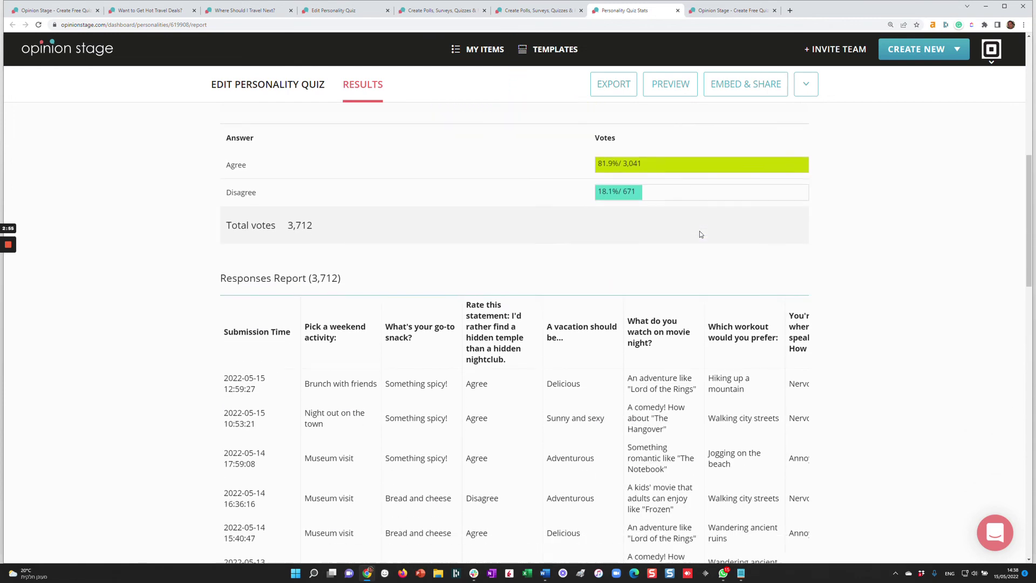
pyautogui.scroll(-2, 700, 234)
pyautogui.scroll(-2, 701, 234)
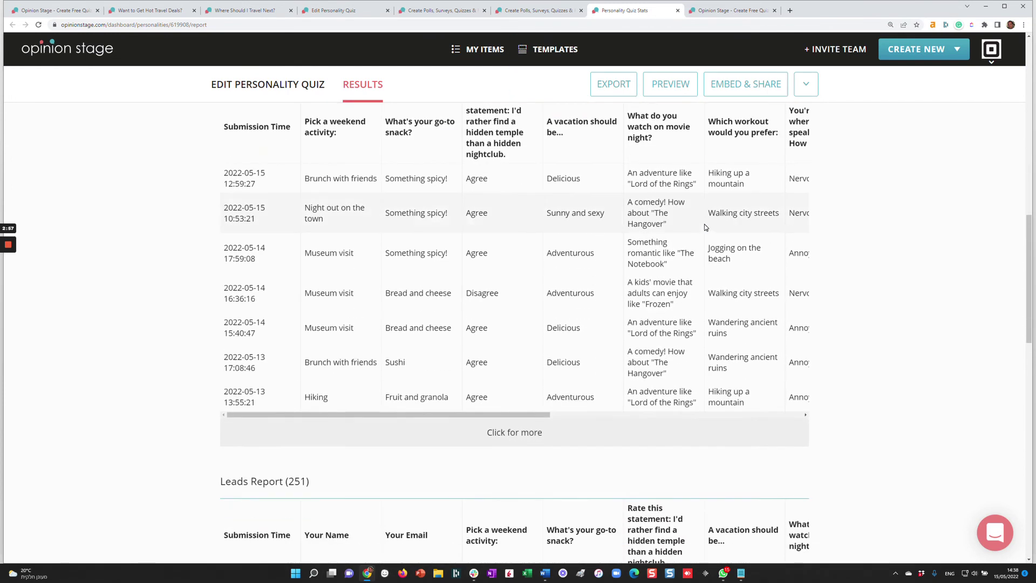
pyautogui.scroll(-2, 702, 235)
pyautogui.scroll(-2, 704, 234)
pyautogui.scroll(-1, 710, 233)
pyautogui.scroll(-2, 709, 232)
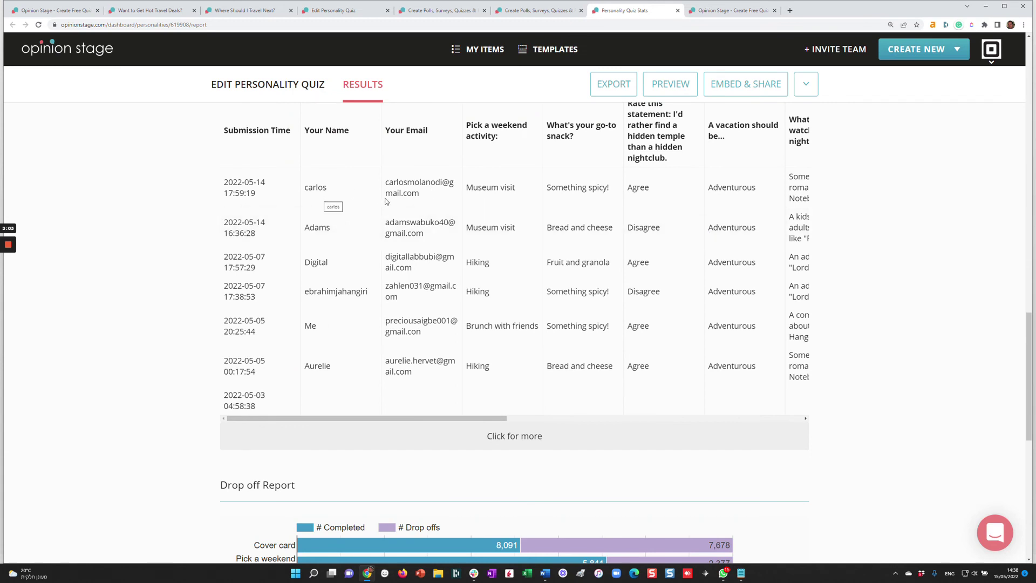
pyautogui.moveTo(468, 420); pyautogui.dragTo(650, 442)
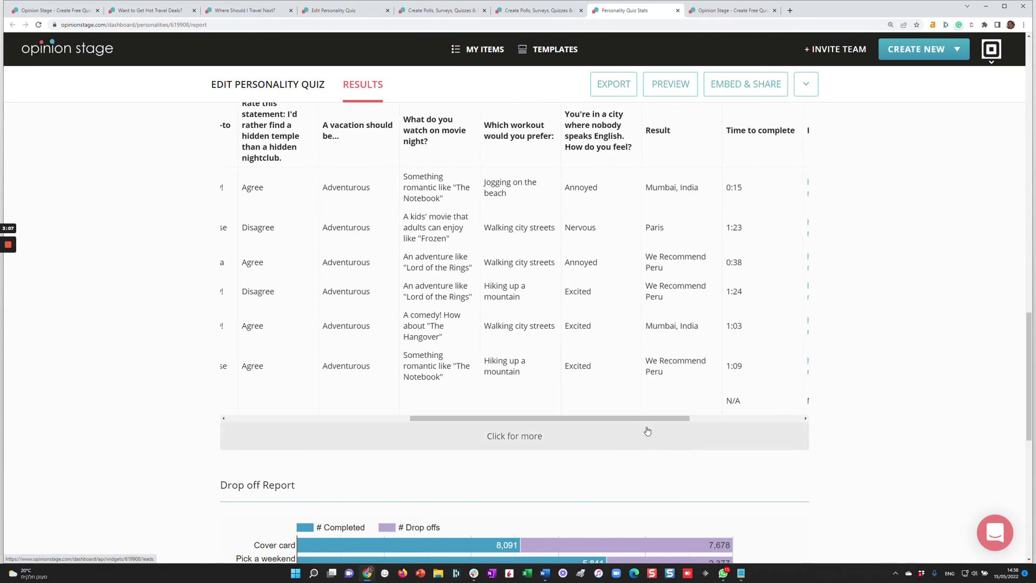
pyautogui.scroll(5, 575, 297)
pyautogui.scroll(5, 578, 294)
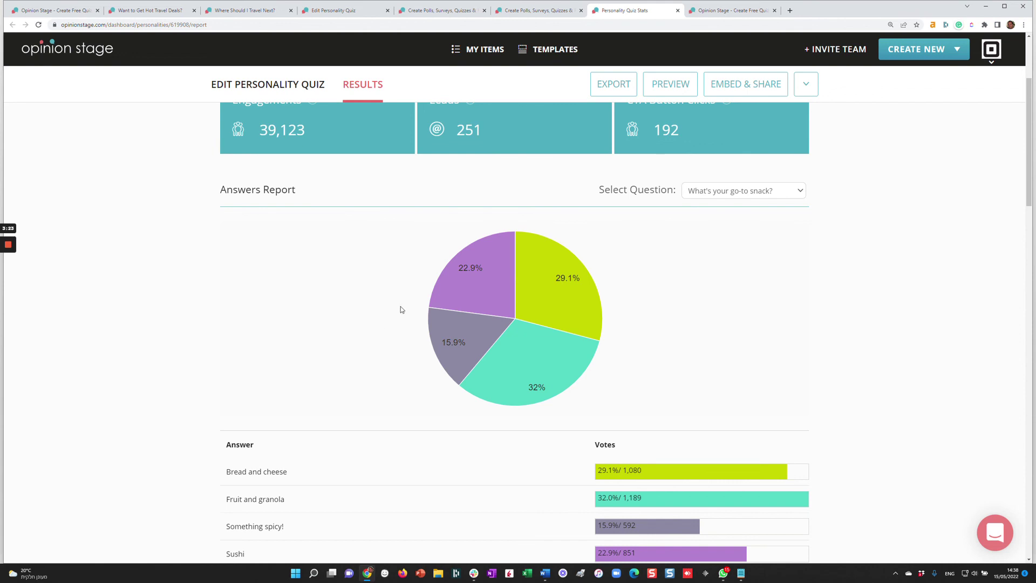
# Switch to the last 'Opinion Stage - Create Free Quiz' tab to show the homepage.
pyautogui.click(700, 14)
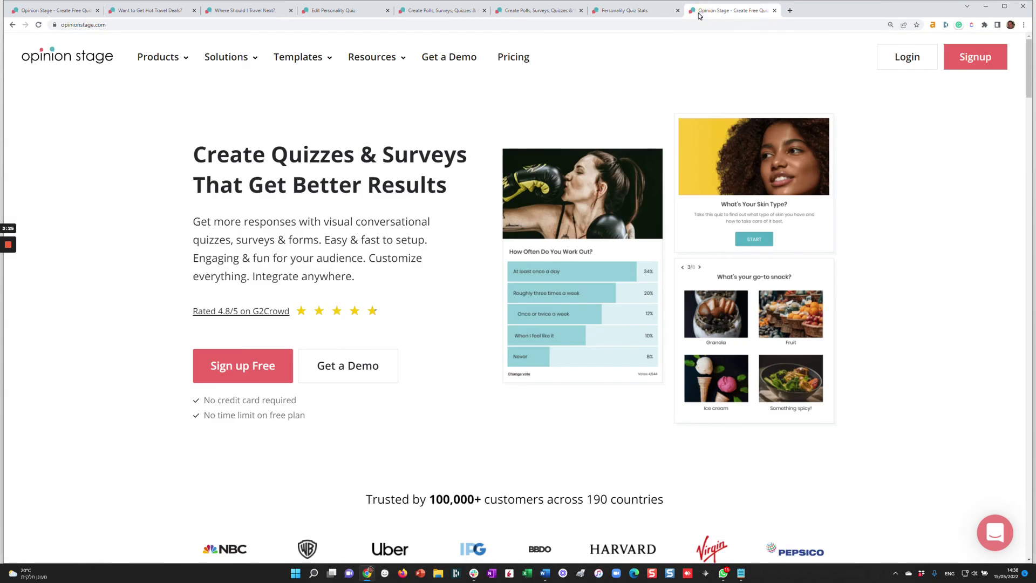